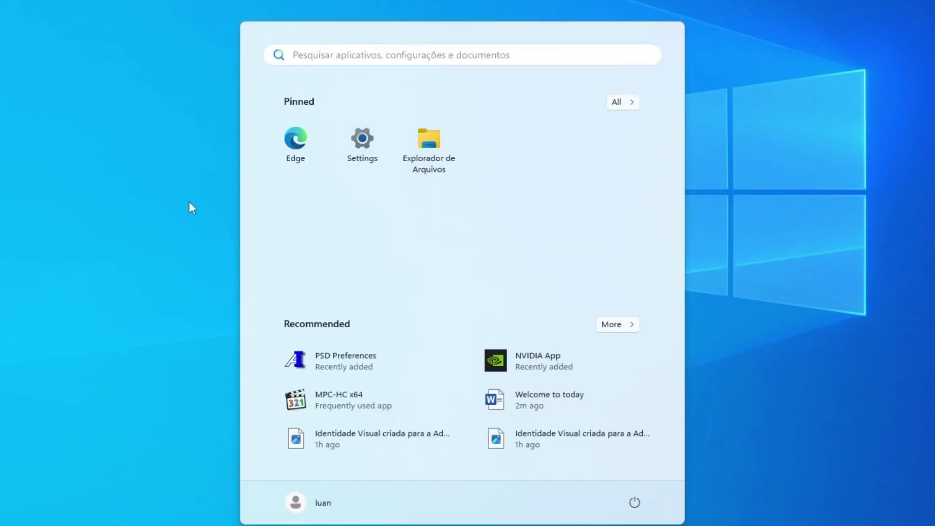
Launch Device Manager from a Start search and maximize its window
{"action": "type", "text": "device"}
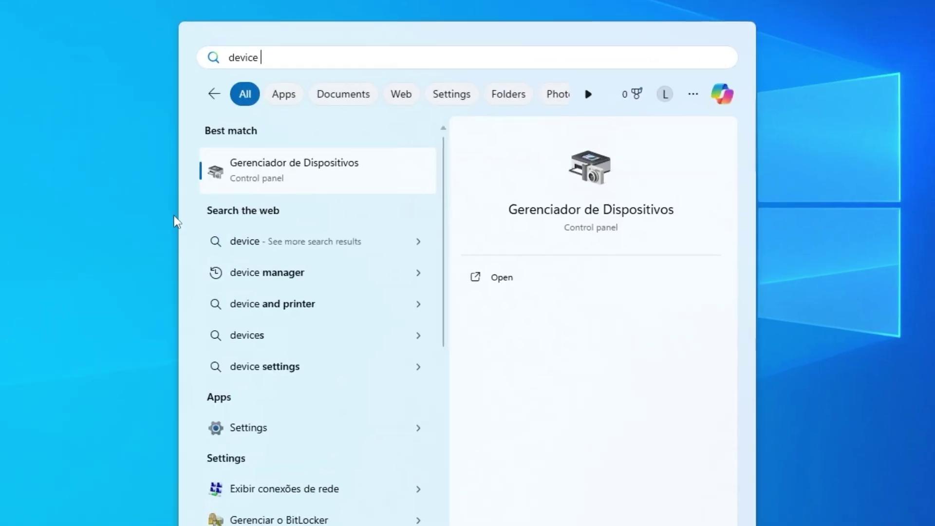
{"action": "type", "text": "m ana"}
{"action": "key", "text": "BackSpace"}
{"action": "key", "text": "BackSpace"}
{"action": "key", "text": "BackSpace"}
{"action": "key", "text": "BackSpace"}
{"action": "type", "text": "ana"}
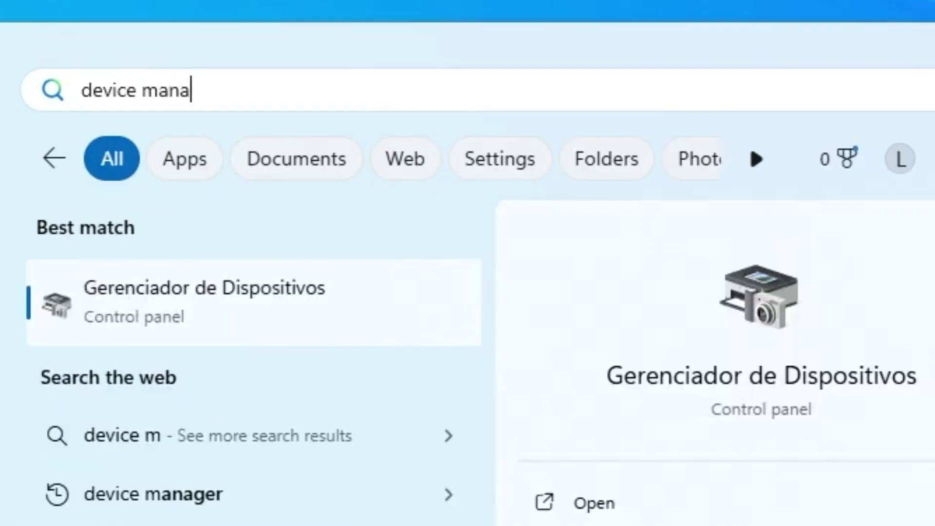
{"action": "type", "text": "ger"}
{"action": "key", "text": "Return"}
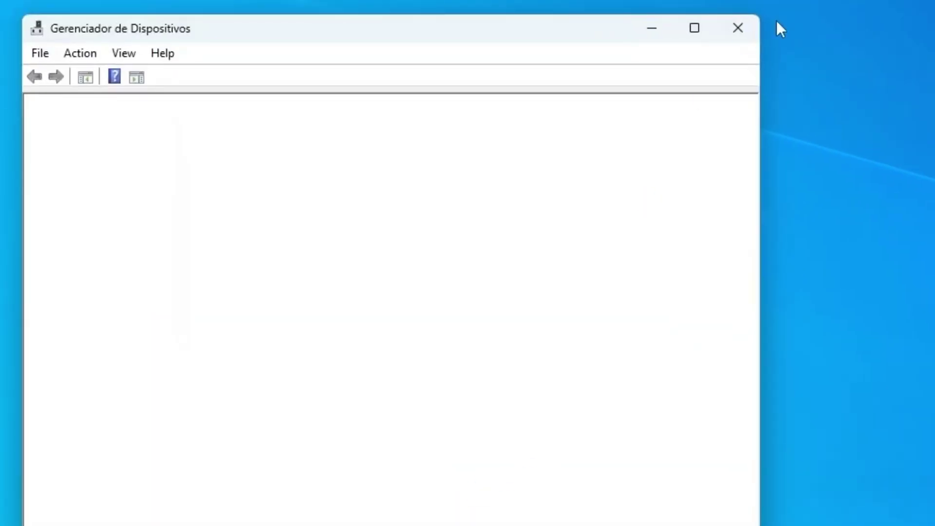
{"action": "left_click", "coordinate": [695, 30]}
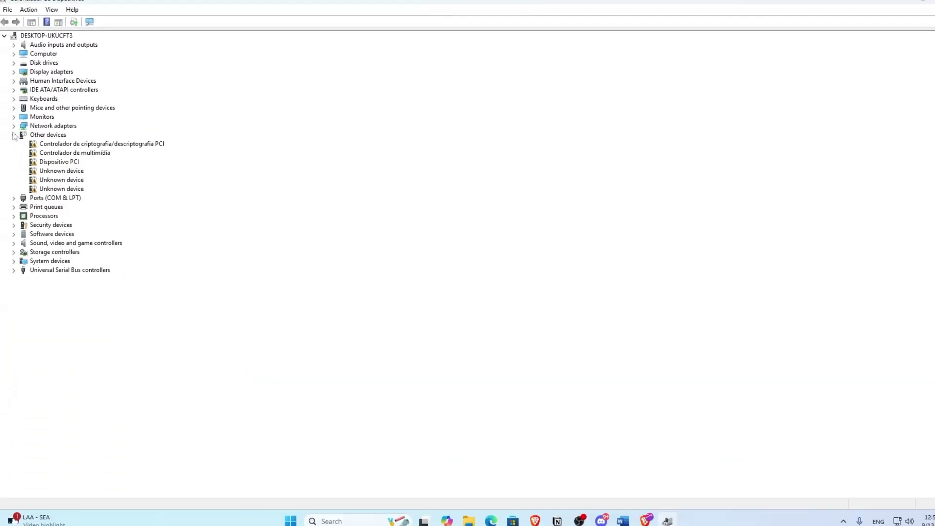
Collapse Other devices and expand Network adapters to list its ten adapters
{"action": "left_click", "coordinate": [14, 134]}
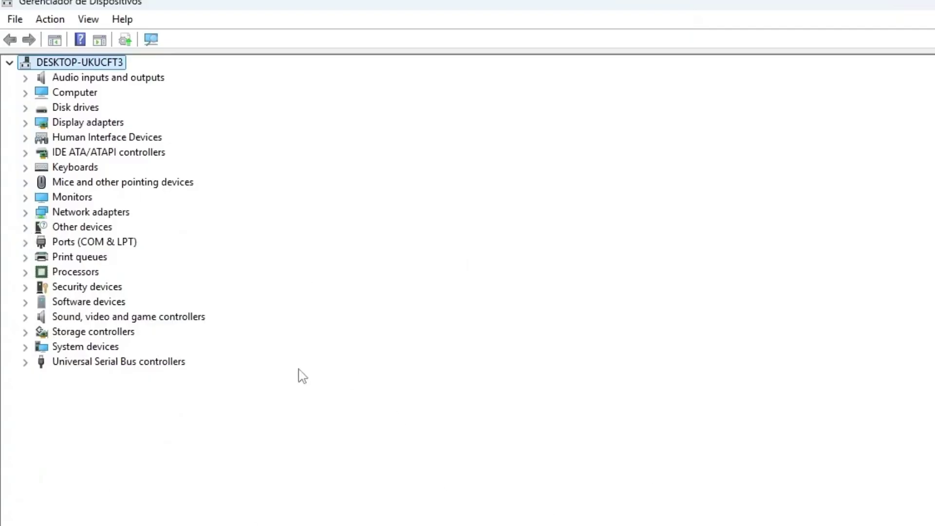
{"action": "left_click", "coordinate": [91, 213]}
{"action": "left_click", "coordinate": [24, 213]}
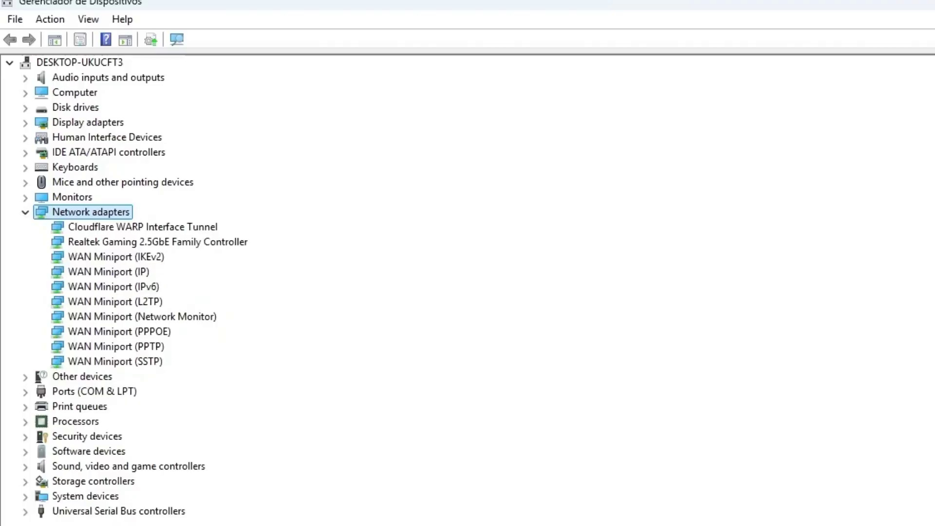
Run an automatic driver search for the Realtek Gaming 2.5GbE Family Controller
{"action": "right_click", "coordinate": [154, 243]}
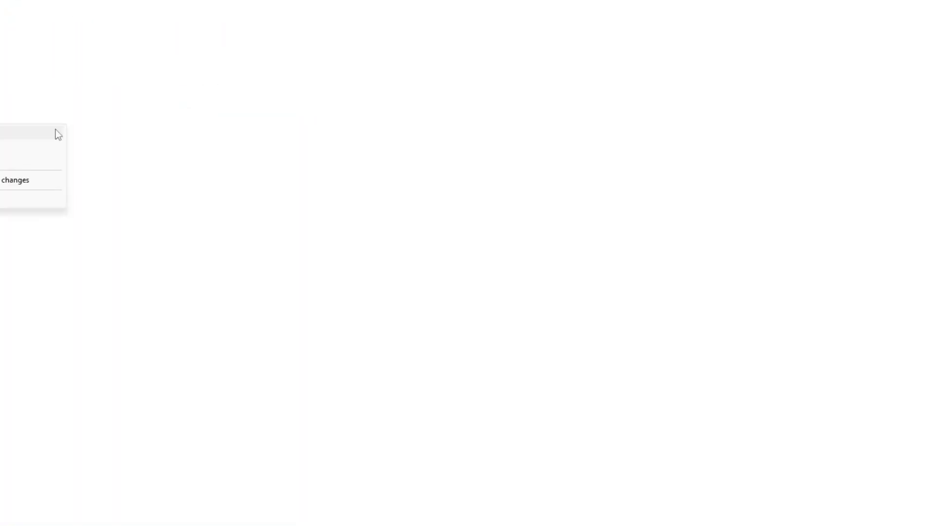
{"action": "left_click", "coordinate": [58, 135]}
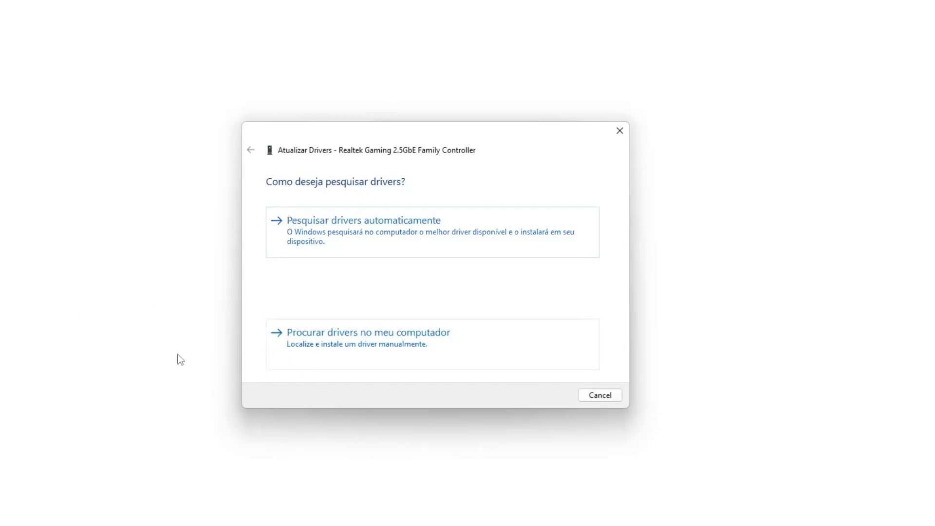
{"action": "left_click", "coordinate": [360, 238]}
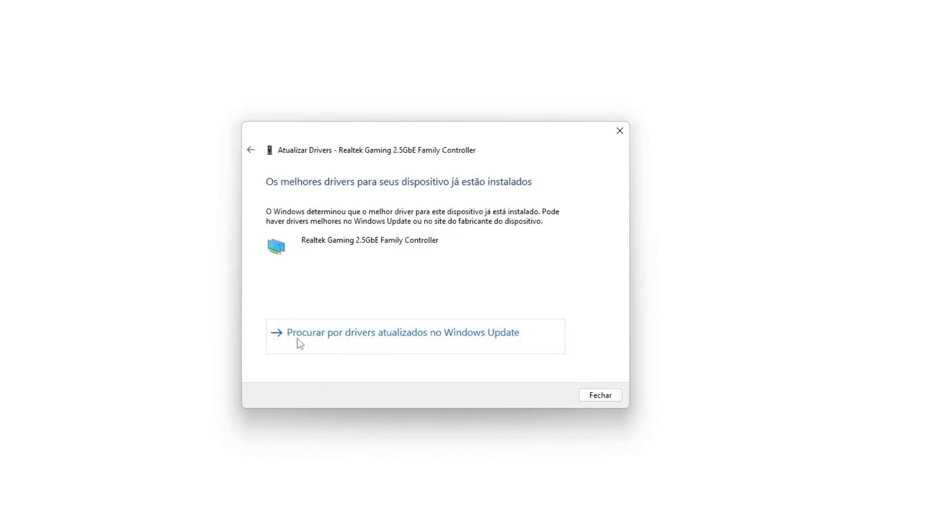
Check Windows Update for updates and select the KB5065426 number in the found update
{"action": "left_click", "coordinate": [443, 341]}
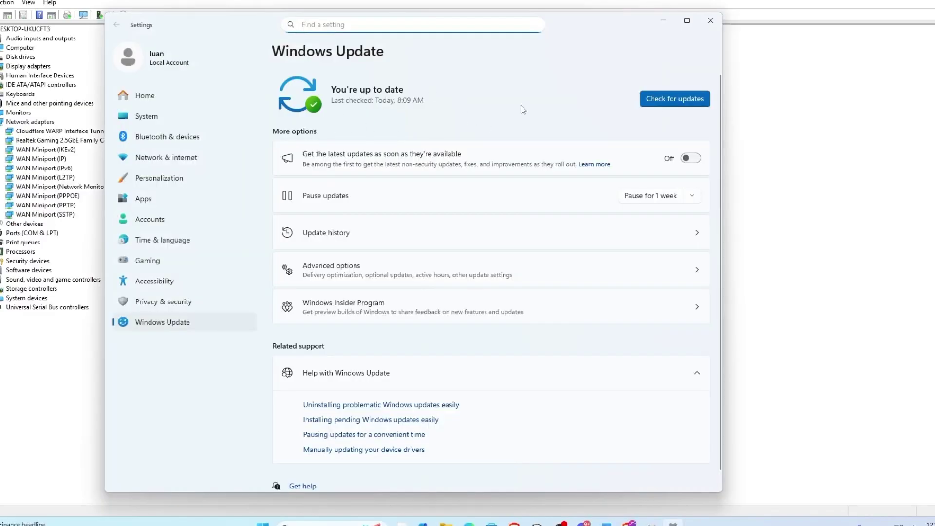
{"action": "left_click", "coordinate": [684, 100]}
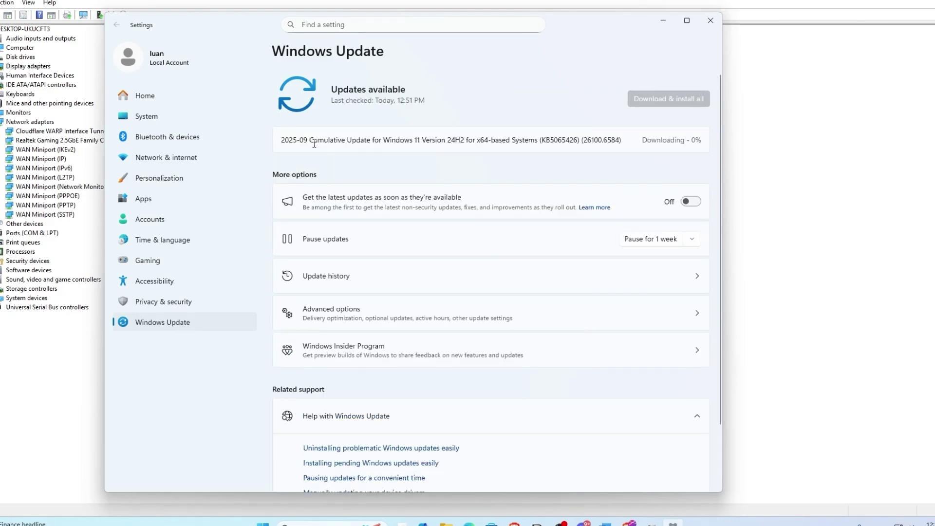
{"action": "left_click_drag", "start_coordinate": [333, 140], "coordinate": [430, 142]}
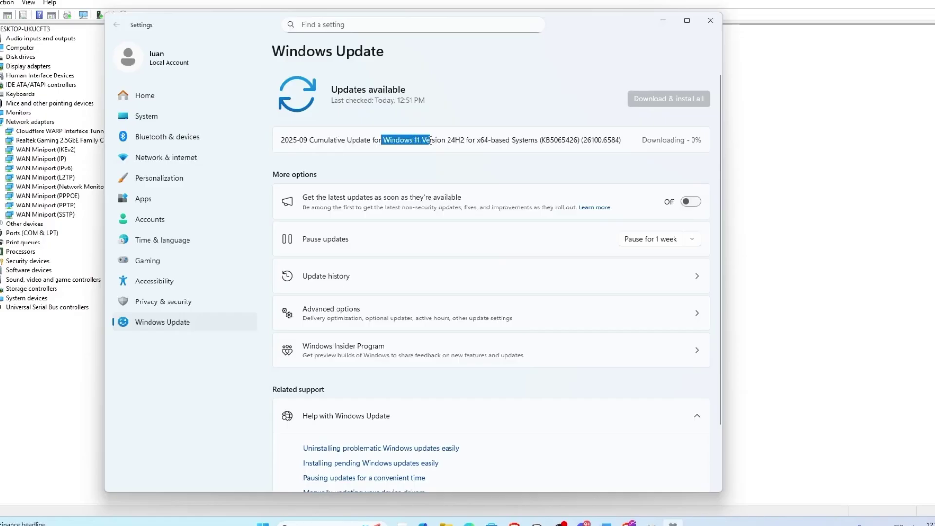
{"action": "double_click", "coordinate": [559, 140]}
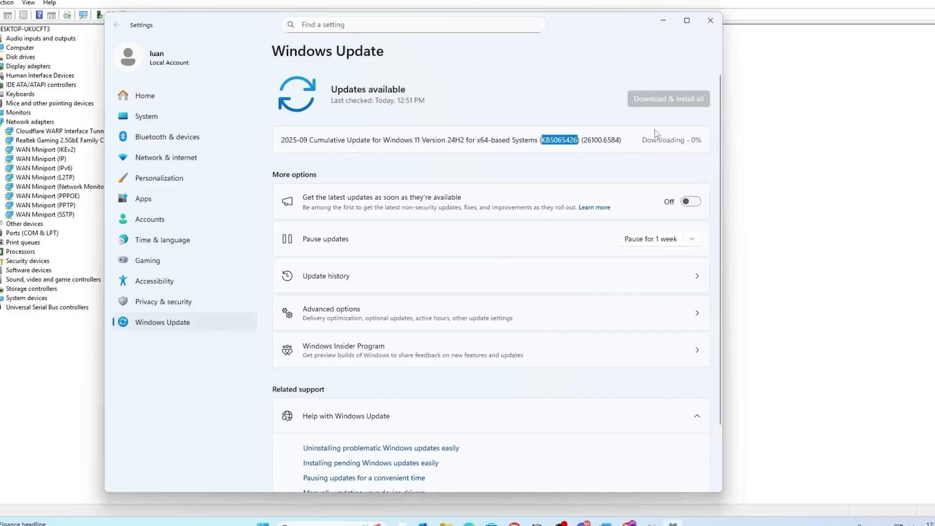
{"action": "left_click", "coordinate": [628, 139]}
Minimize Settings, show the desktop and refresh it
{"action": "left_click", "coordinate": [663, 21]}
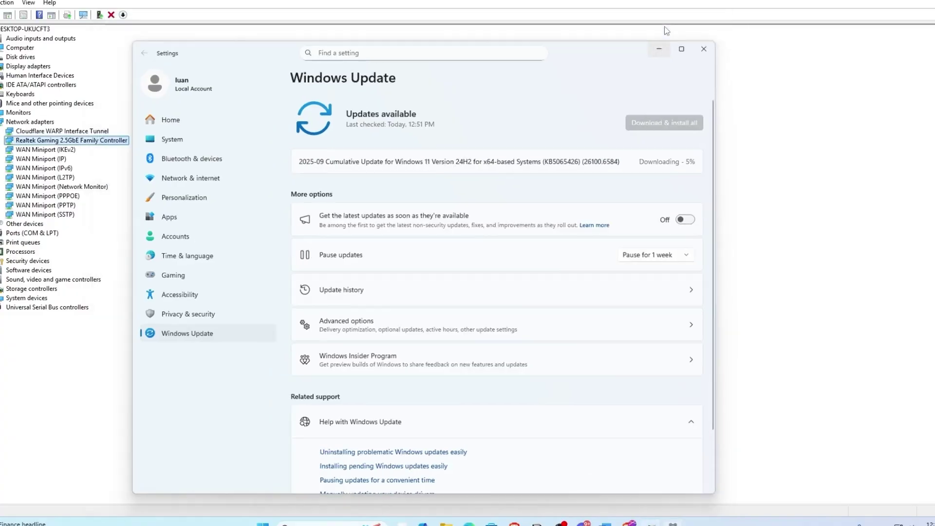
{"action": "key", "text": "super+d"}
{"action": "right_click", "coordinate": [395, 168]}
{"action": "left_click", "coordinate": [446, 211]}
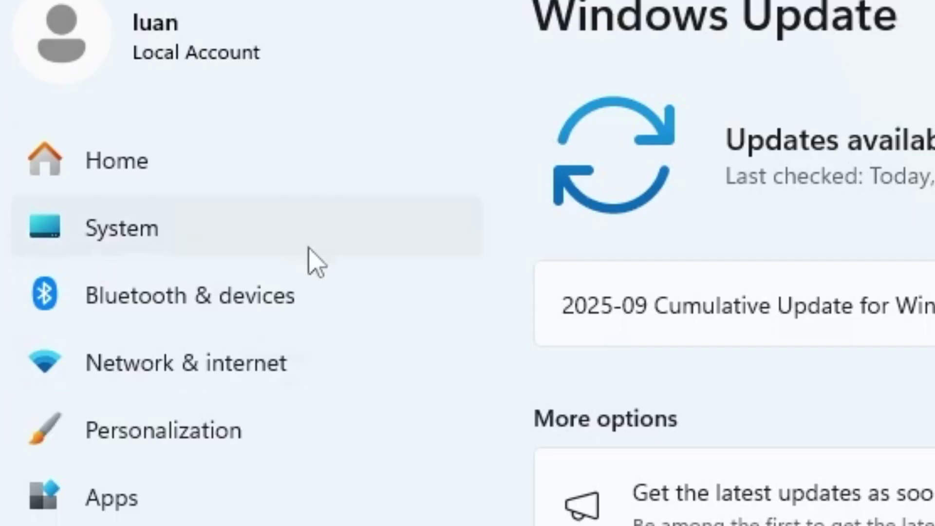
Run the Bluetooth troubleshooter from System > Troubleshoot > Other troubleshooters
{"action": "left_click", "coordinate": [149, 221]}
{"action": "scroll", "coordinate": [463, 214], "scroll_direction": "down", "scroll_amount": 3}
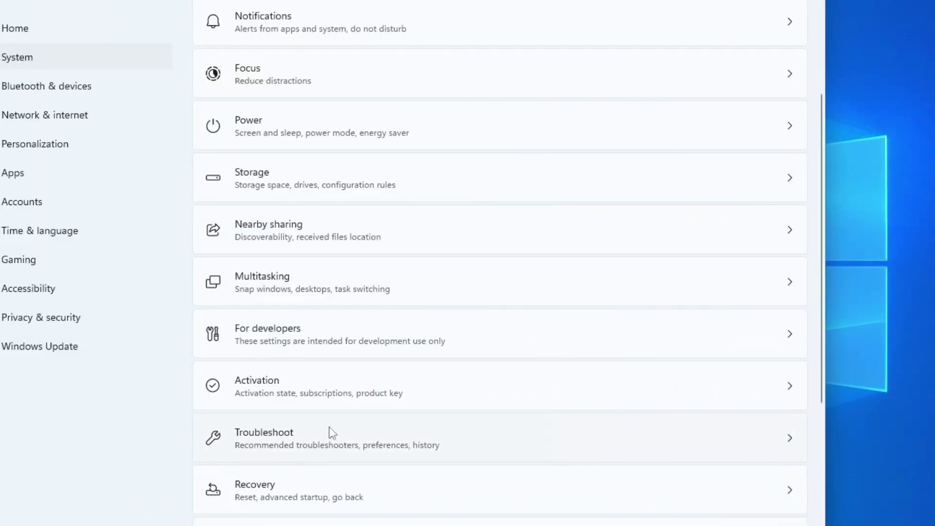
{"action": "left_click", "coordinate": [235, 440]}
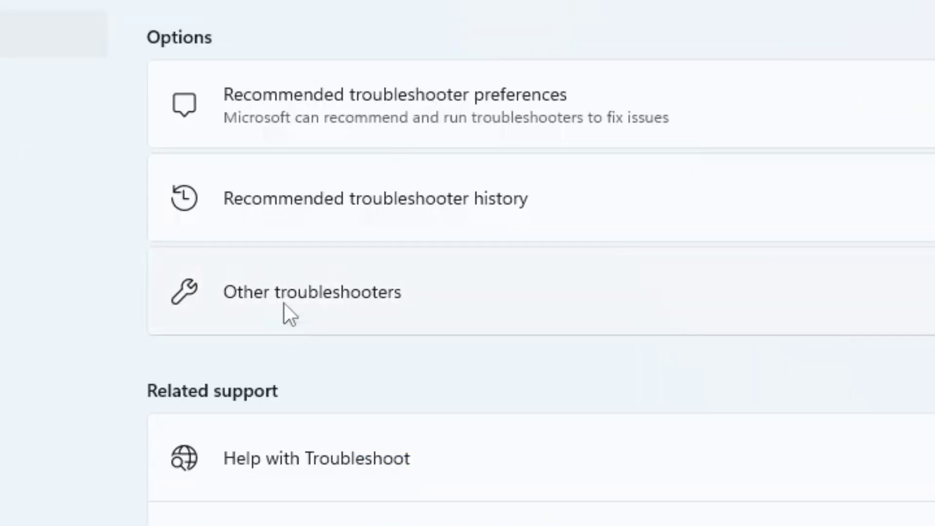
{"action": "left_click", "coordinate": [364, 228]}
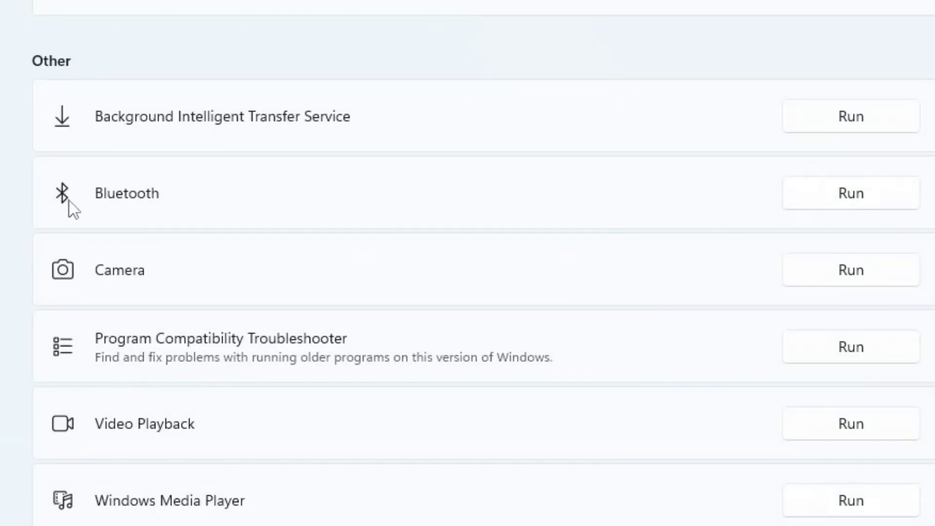
{"action": "left_click", "coordinate": [828, 194]}
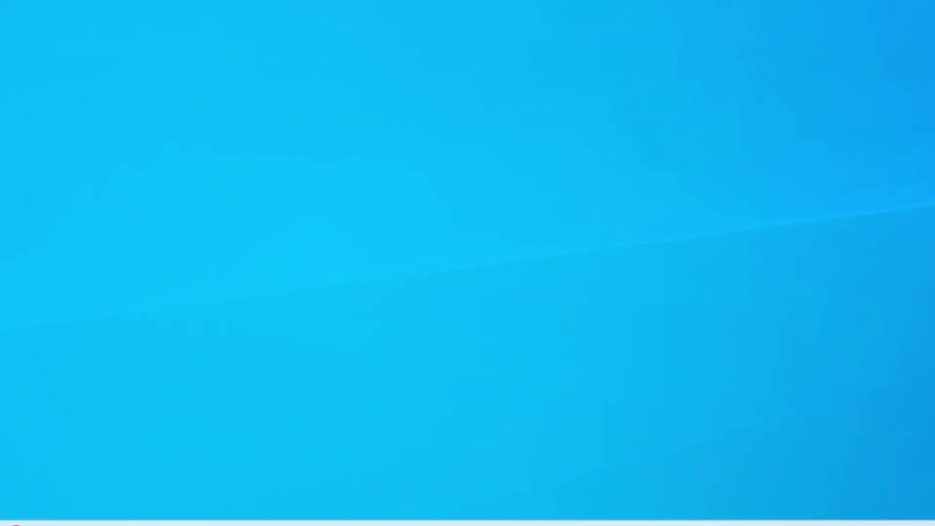
Open the Services console by running services.msc from the Run dialog
{"action": "key", "text": "super+r"}
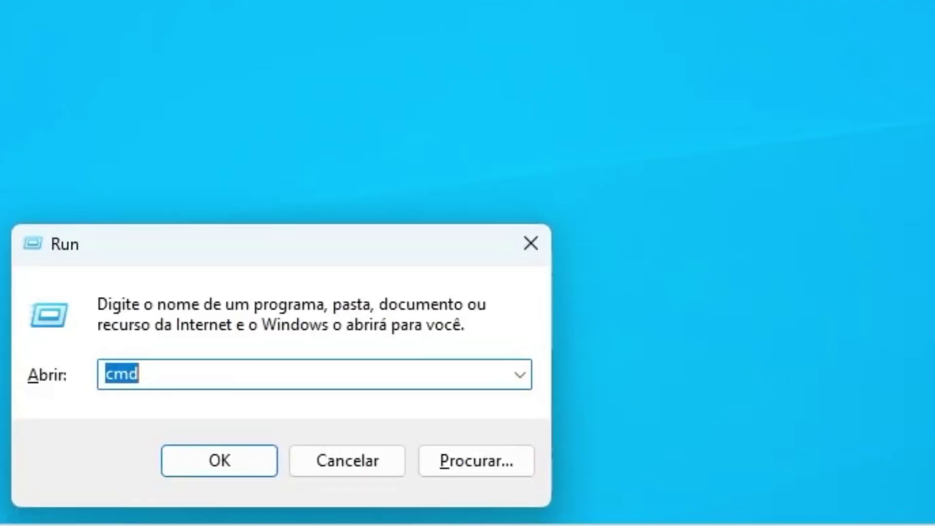
{"action": "type", "text": "services"}
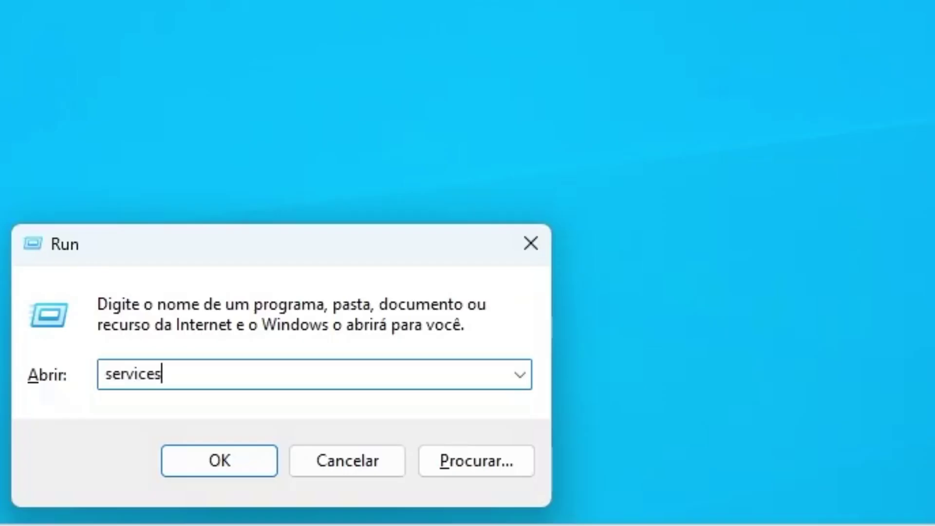
{"action": "type", "text": ".msc"}
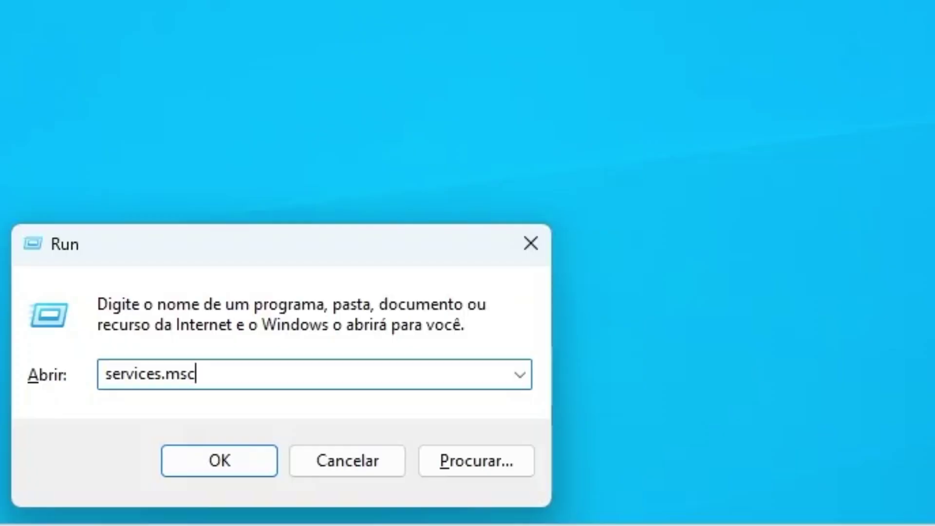
{"action": "key", "text": "Return"}
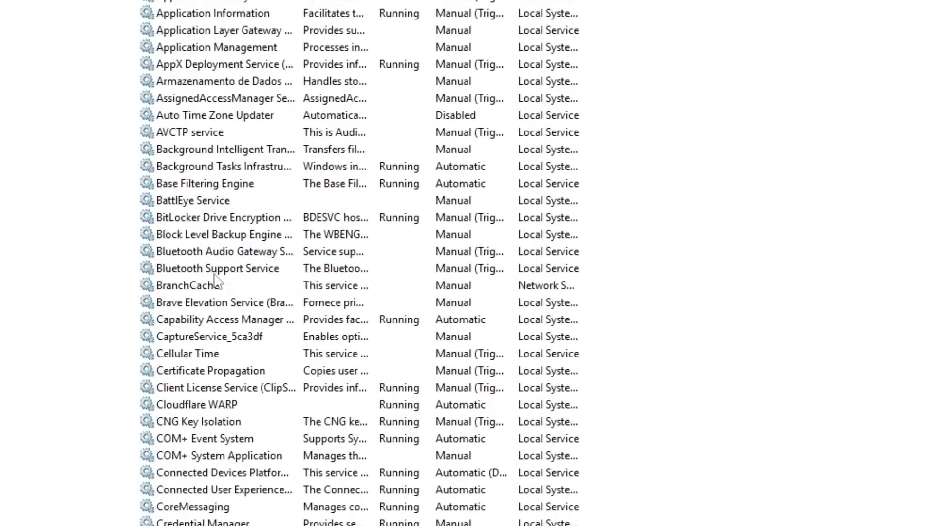
Open the properties of the Bluetooth Support Service
{"action": "left_click", "coordinate": [185, 255]}
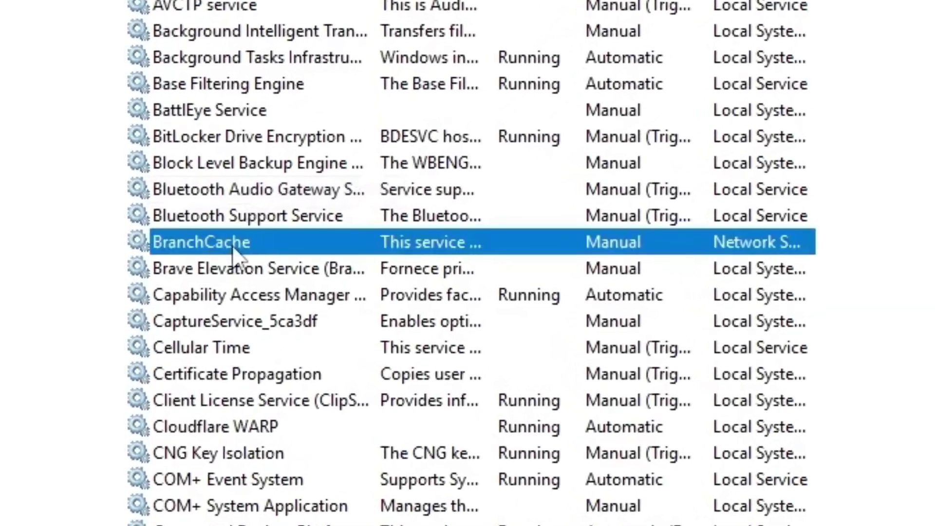
{"action": "key", "text": "Down"}
{"action": "left_click", "coordinate": [216, 233]}
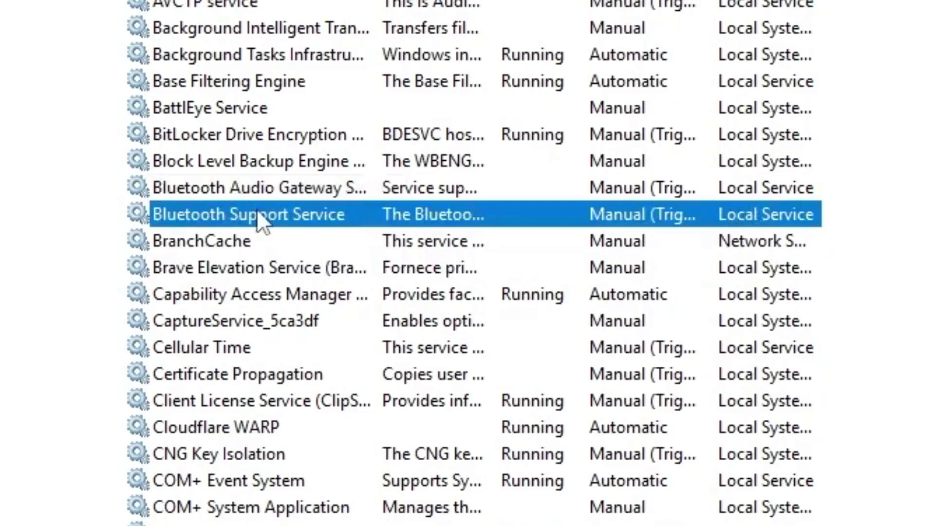
{"action": "right_click", "coordinate": [299, 221]}
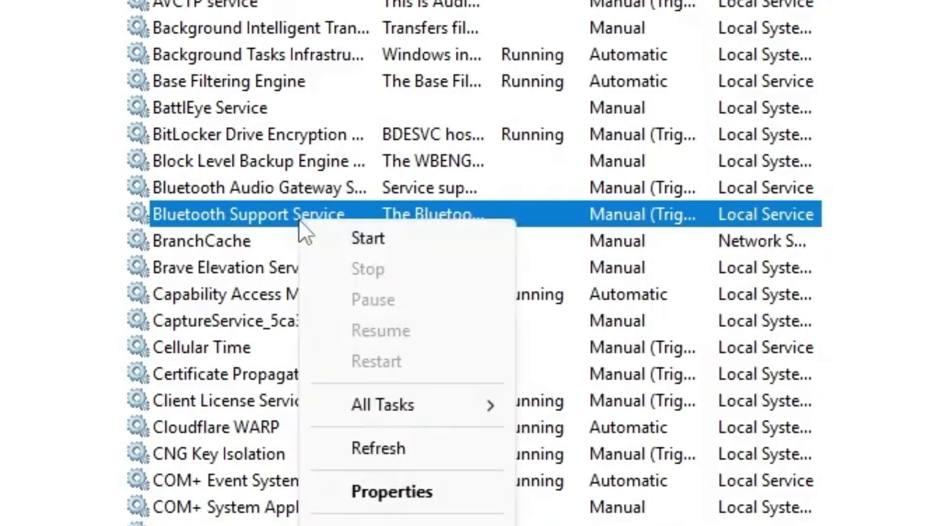
{"action": "left_click", "coordinate": [419, 492]}
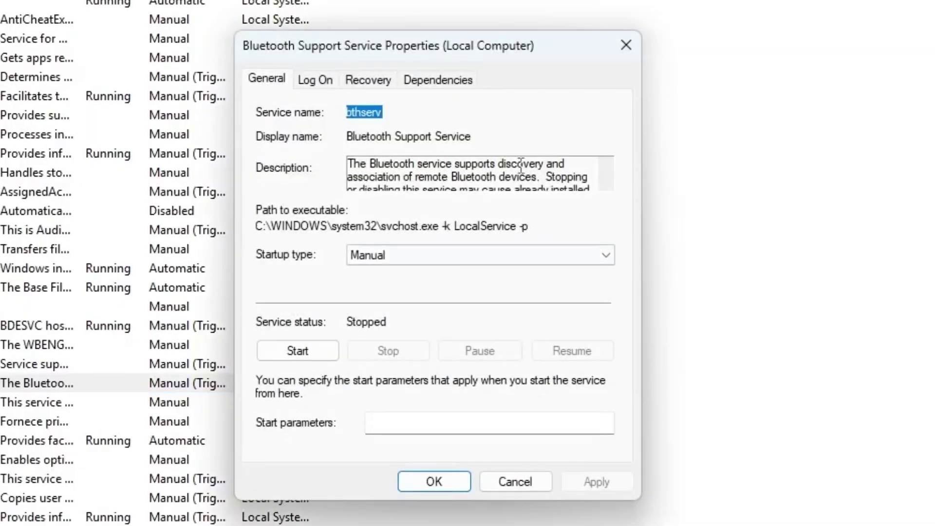
Set Startup type to Automatic, start the service, apply and close the properties
{"action": "left_click", "coordinate": [478, 252]}
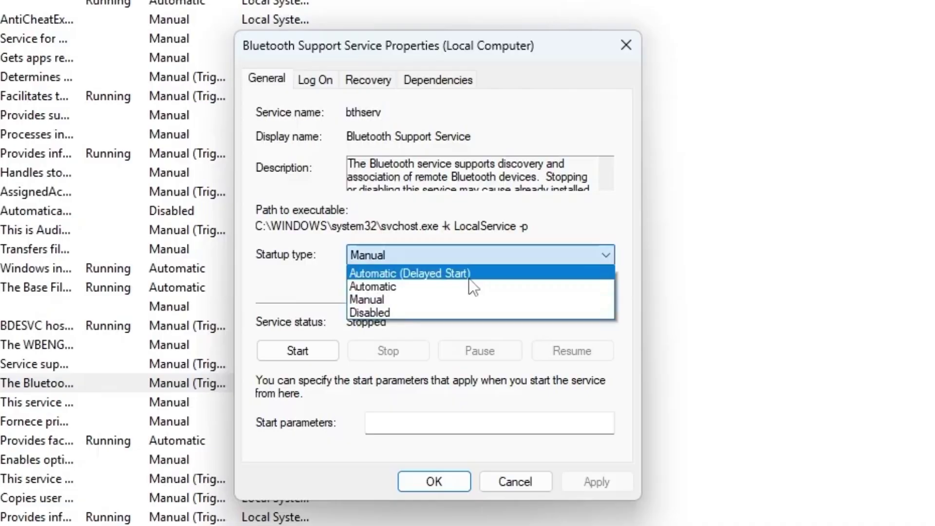
{"action": "left_click", "coordinate": [466, 286]}
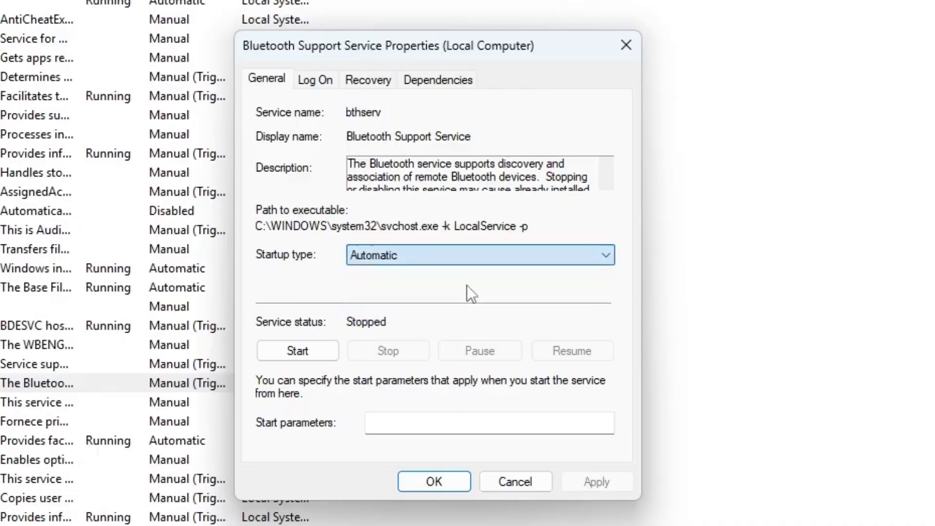
{"action": "left_click", "coordinate": [302, 352]}
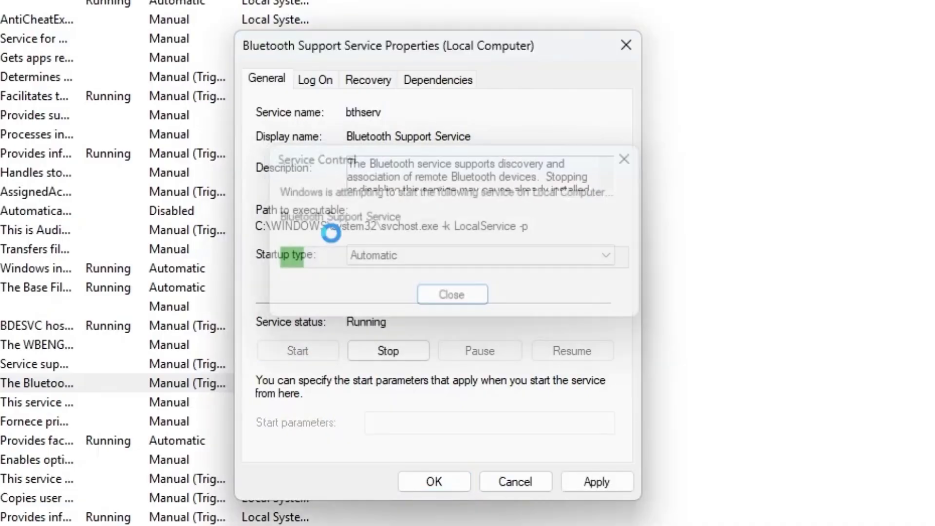
{"action": "left_click", "coordinate": [596, 482]}
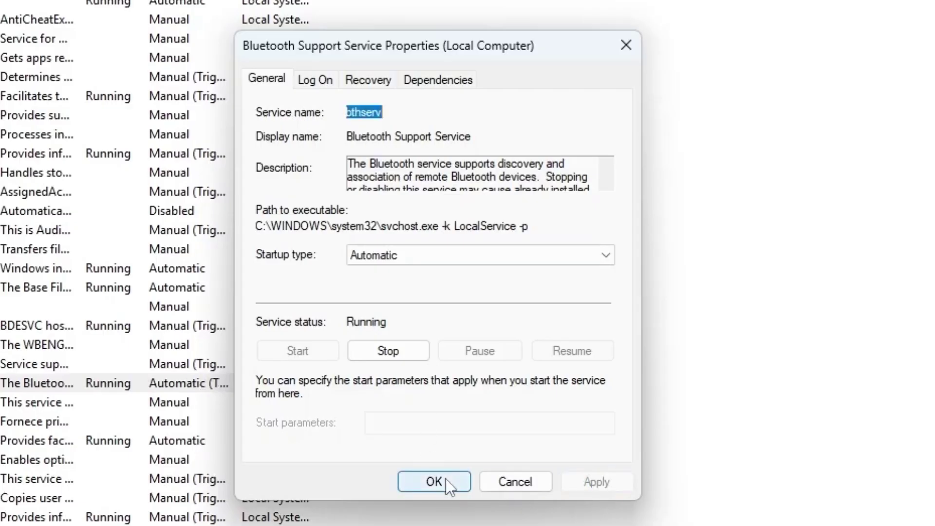
{"action": "left_click", "coordinate": [434, 481]}
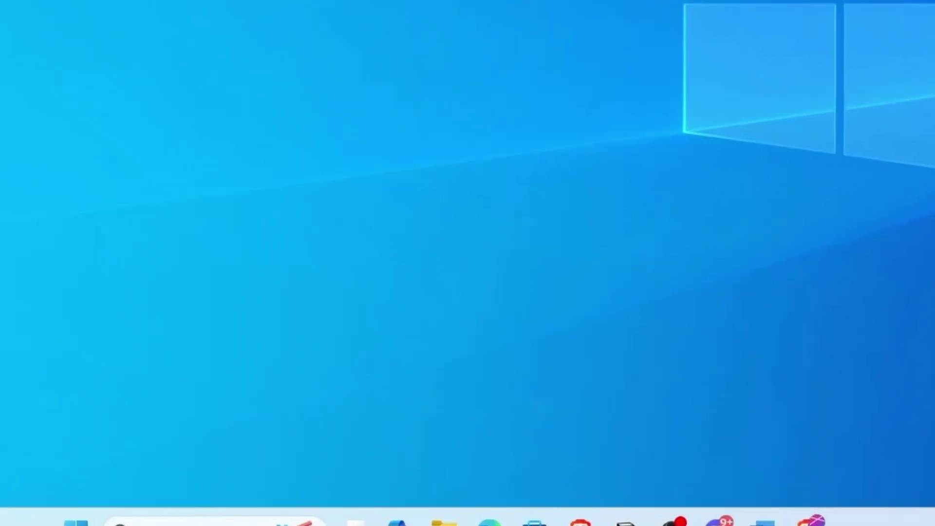
Reopen Device Manager from a Start search and maximize it
{"action": "key", "text": "super"}
{"action": "type", "text": "devince"}
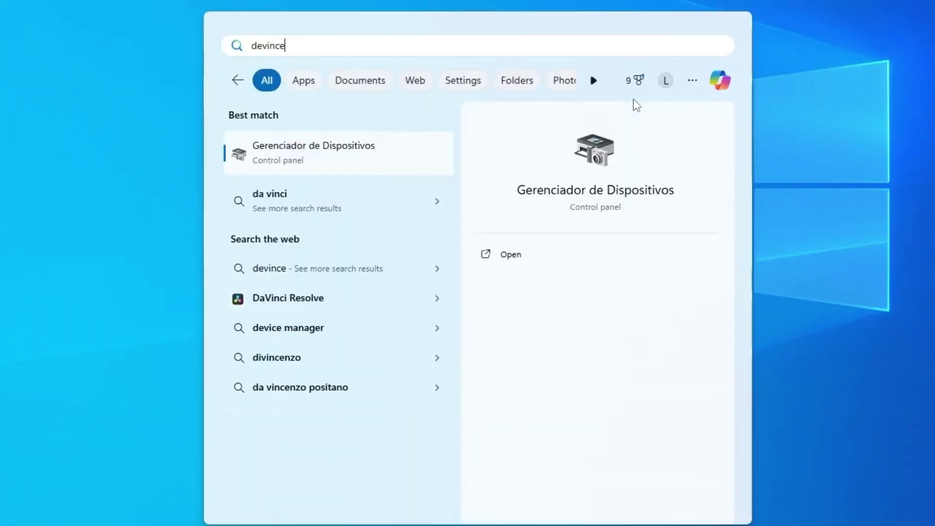
{"action": "key", "text": "Return"}
{"action": "left_click", "coordinate": [532, 45]}
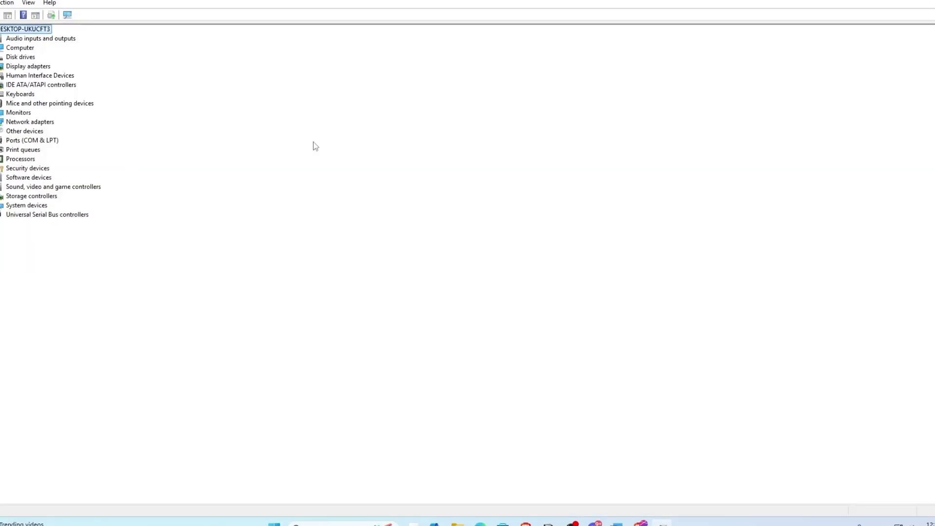
Expand Network adapters and bring up actions for the Realtek Gaming adapter
{"action": "left_click", "coordinate": [30, 121]}
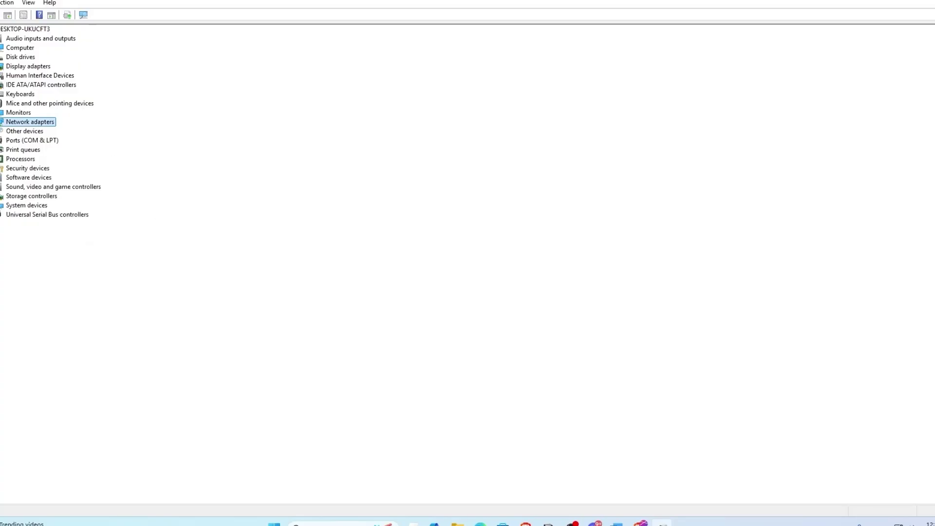
{"action": "key", "text": "Right"}
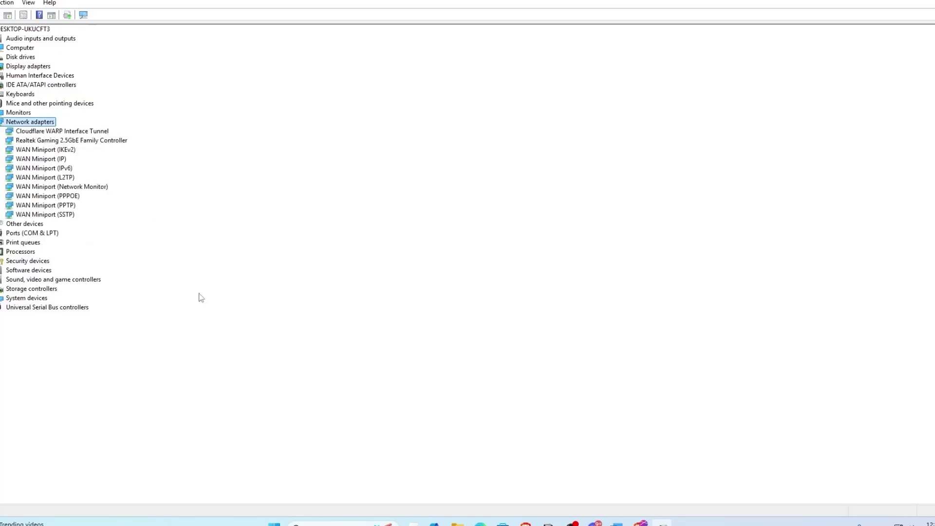
{"action": "right_click", "coordinate": [77, 142]}
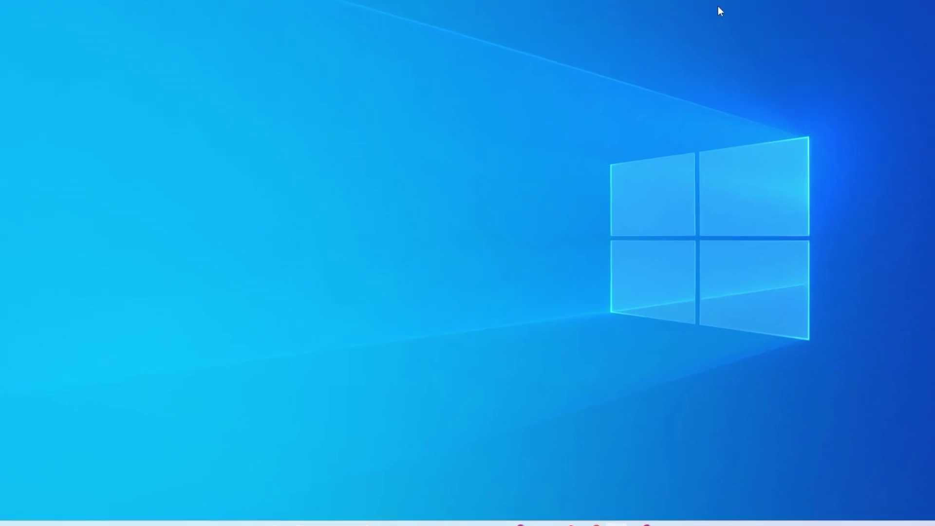
Reopen Device Manager from a Start search and maximize it
{"action": "key", "text": "super"}
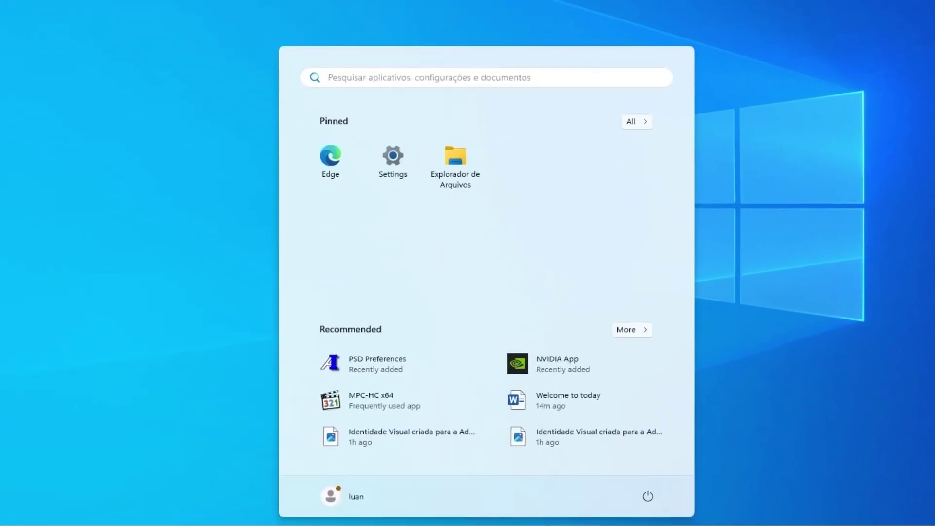
{"action": "type", "text": "DEVICE MANAG"}
{"action": "key", "text": "Return"}
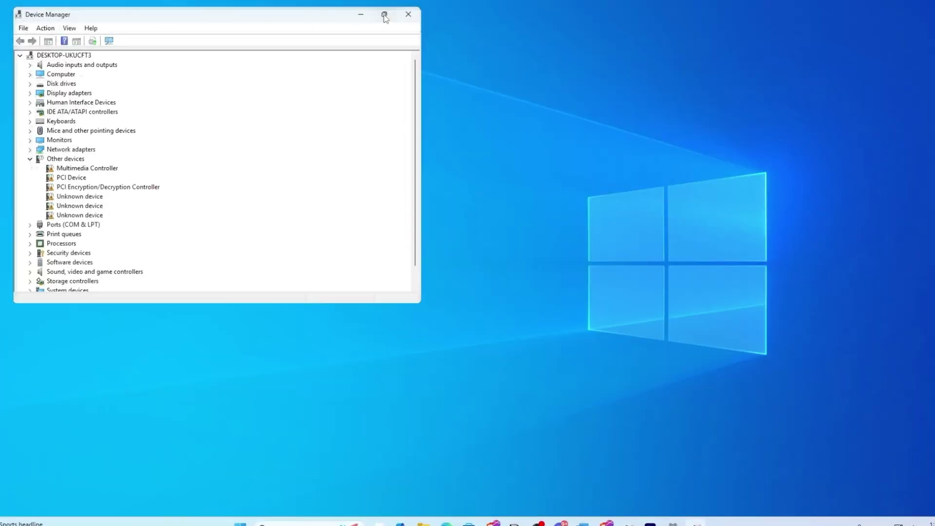
{"action": "left_click", "coordinate": [385, 16]}
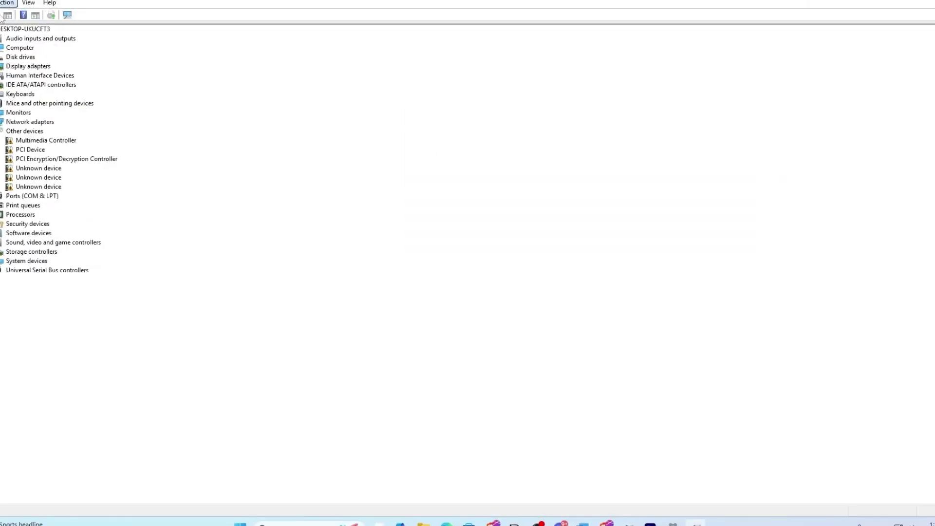
Turn on View > Show hidden devices in the device tree
{"action": "left_click", "coordinate": [30, 3]}
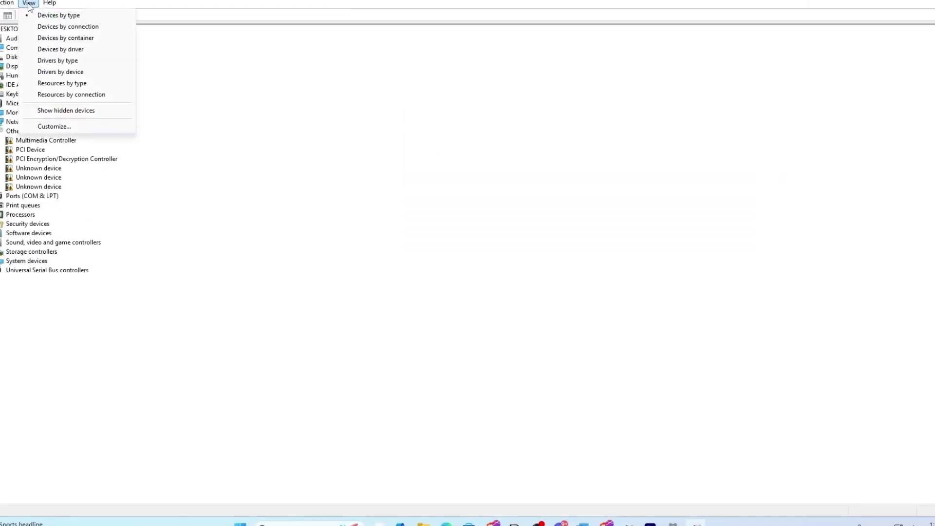
{"action": "left_click", "coordinate": [30, 4]}
{"action": "left_click", "coordinate": [30, 3]}
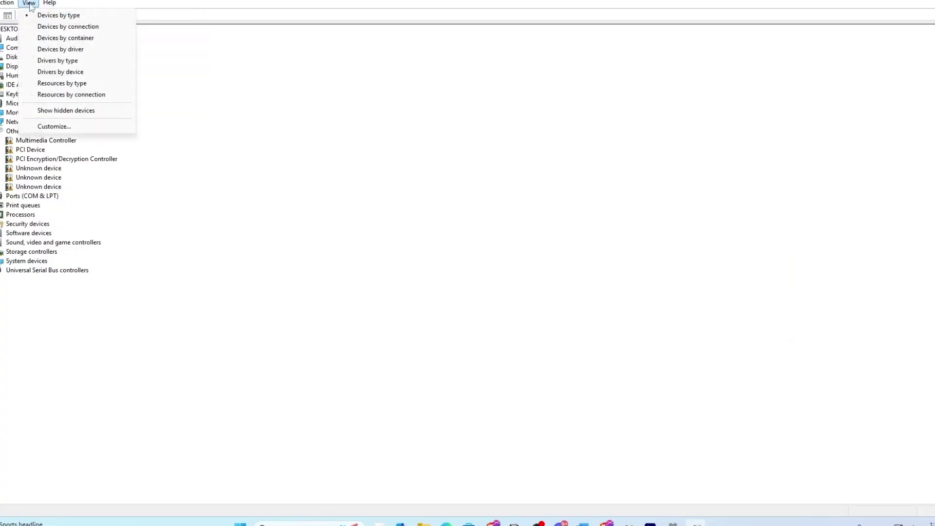
{"action": "left_click", "coordinate": [46, 111]}
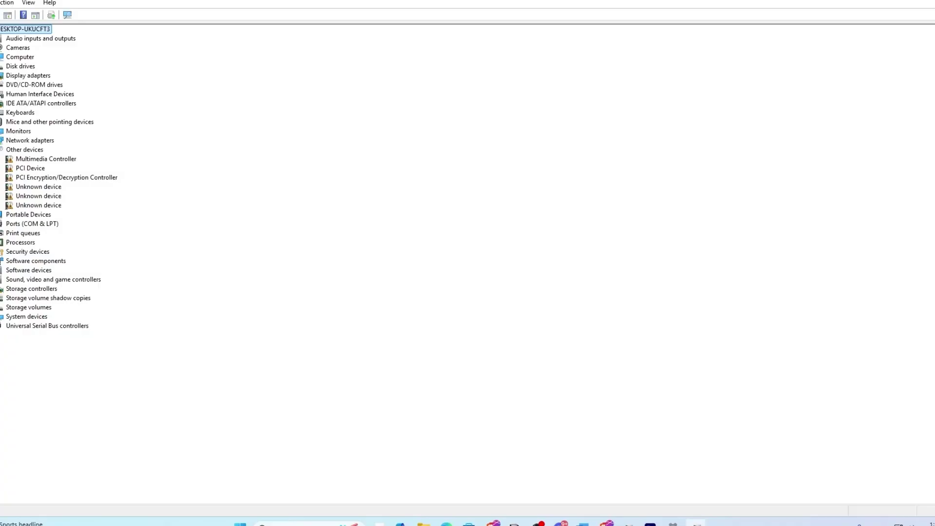
Expand Network adapters and select the Realtek Gaming 2.5GbE Family Controller
{"action": "scroll", "coordinate": [30, 194], "scroll_direction": "down", "scroll_amount": 6}
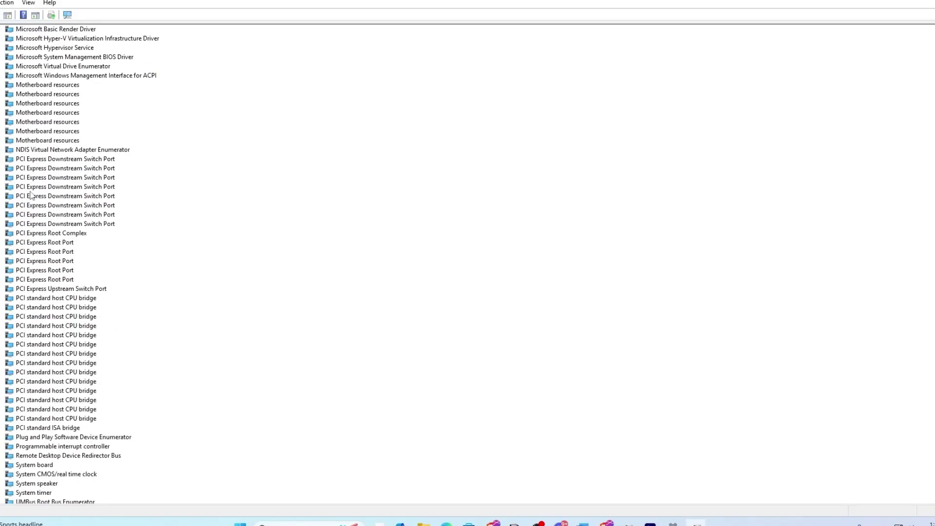
{"action": "scroll", "coordinate": [30, 194], "scroll_direction": "up", "scroll_amount": 9}
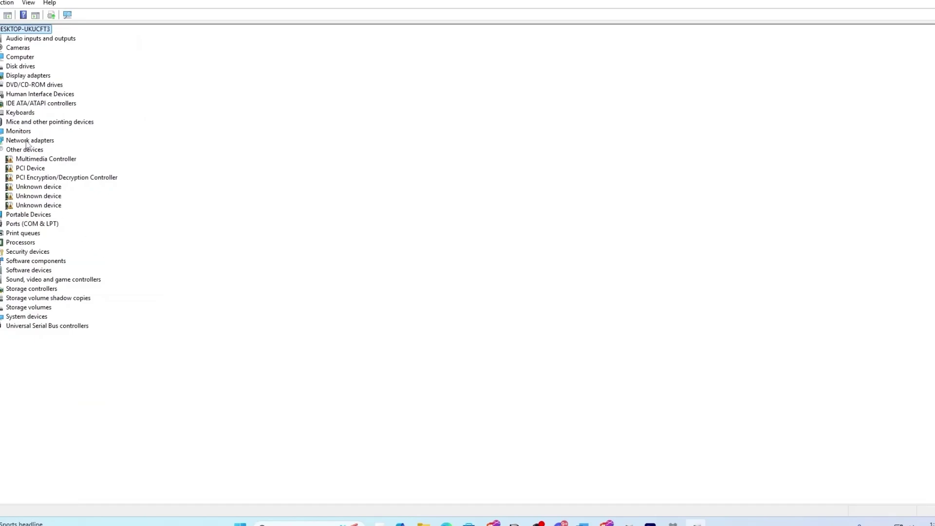
{"action": "left_click", "coordinate": [27, 142]}
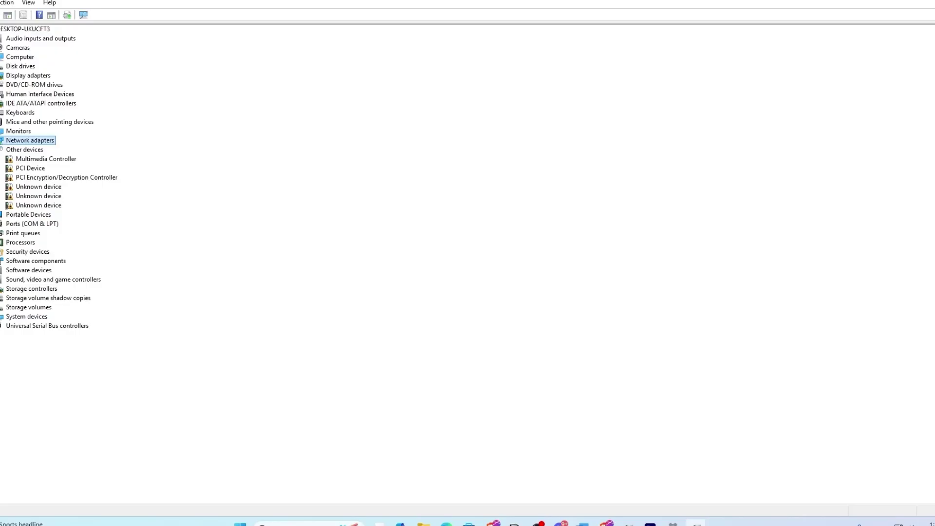
{"action": "double_click", "coordinate": [27, 141]}
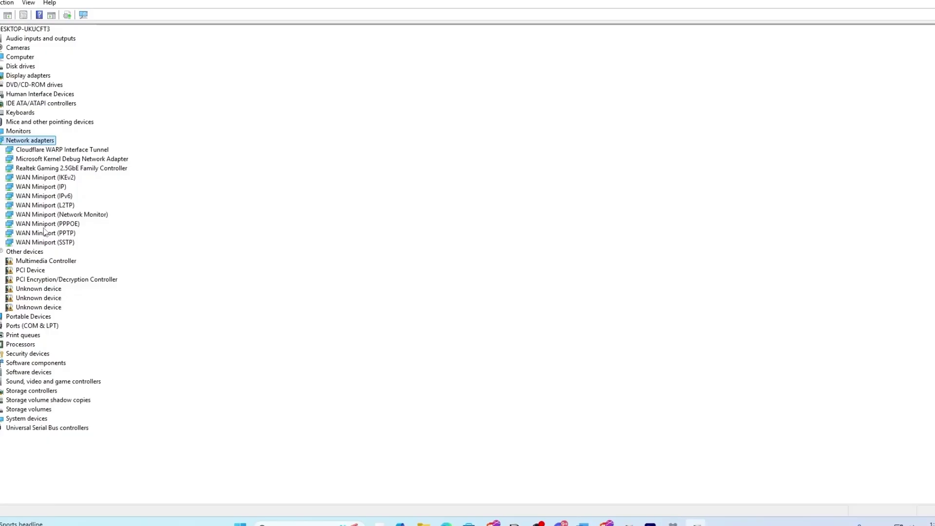
{"action": "left_click", "coordinate": [105, 173]}
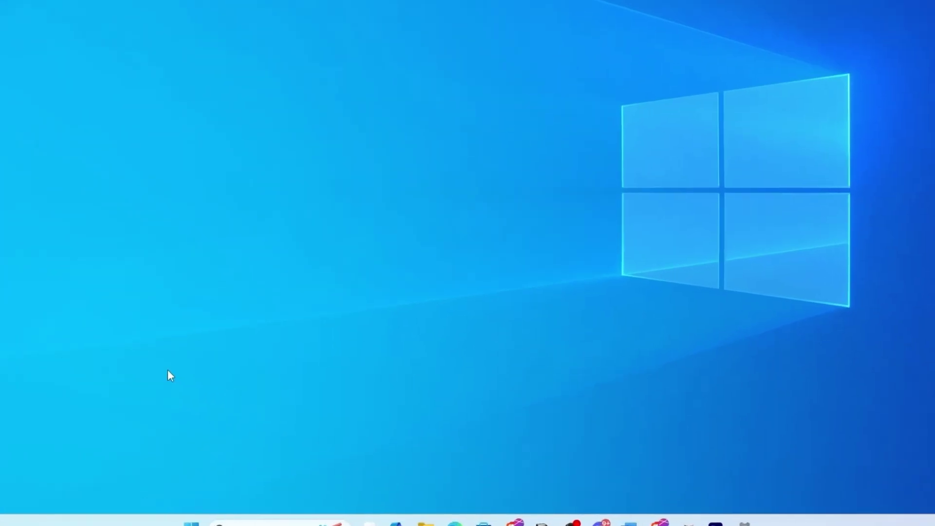
Search Start for Windows PowerShell
{"action": "key", "text": "super"}
{"action": "type", "text": "windows poer"}
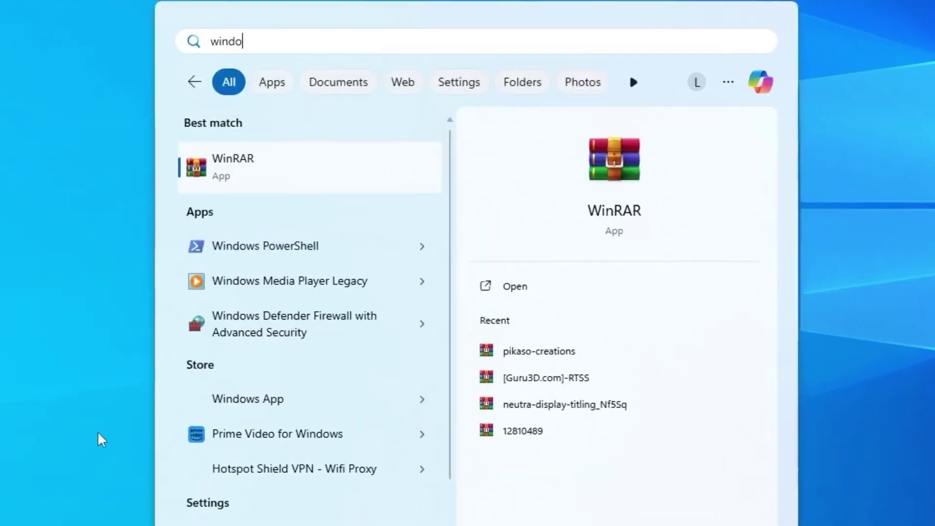
{"action": "key", "text": "BackSpace"}
{"action": "key", "text": "BackSpace"}
{"action": "type", "text": "wershell"}
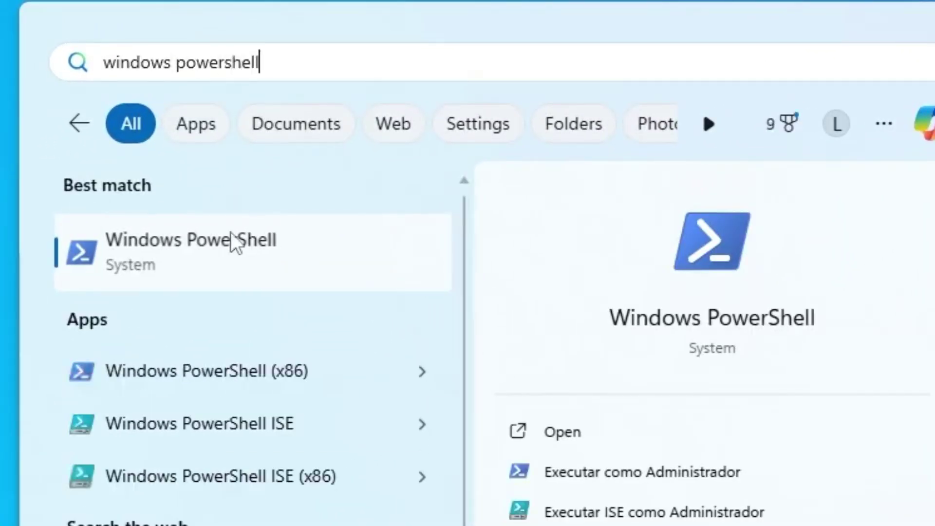
Run netcfg -d in Windows PowerShell as administrator
{"action": "right_click", "coordinate": [191, 242]}
{"action": "left_click", "coordinate": [237, 270]}
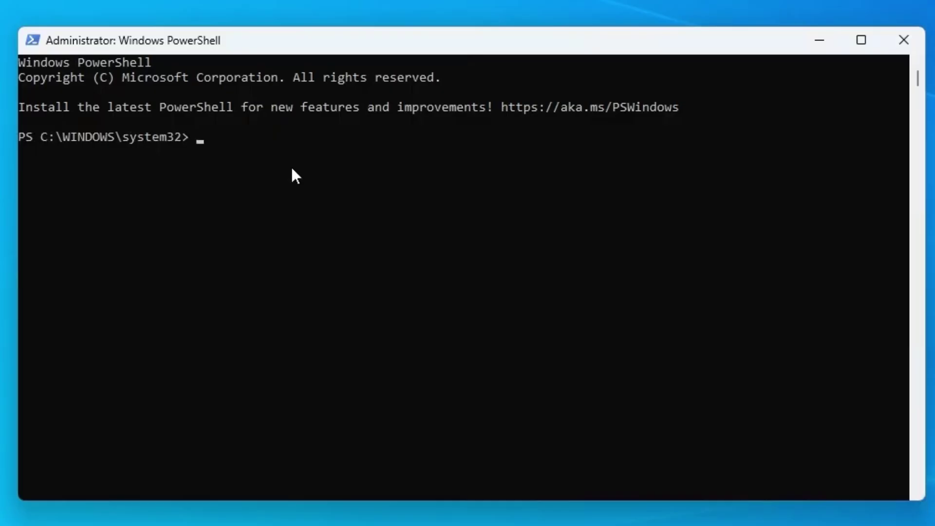
{"action": "type", "text": "netcfg -d"}
{"action": "key", "text": "Return"}
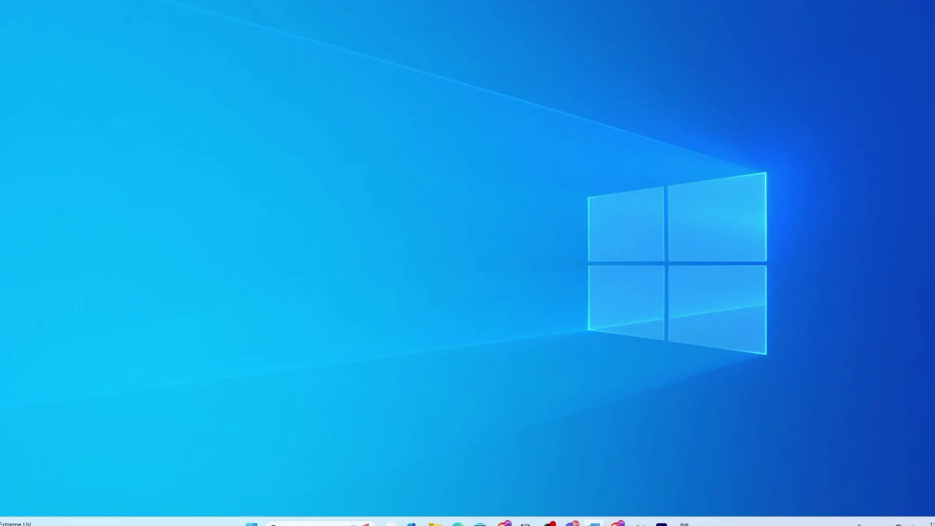
Open File Explorer from Start and choose Propriedades on This PC to reach System settings
{"action": "key", "text": "super"}
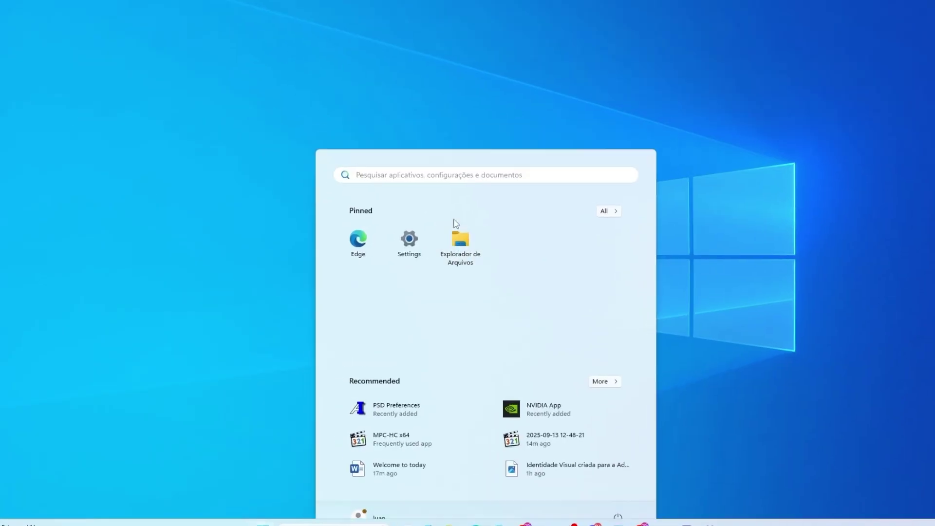
{"action": "left_click", "coordinate": [433, 130]}
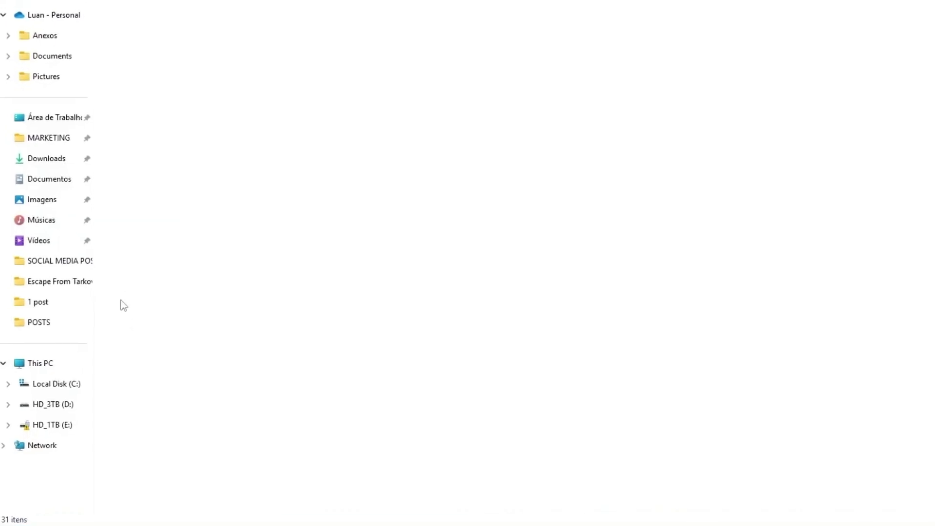
{"action": "right_click", "coordinate": [46, 359]}
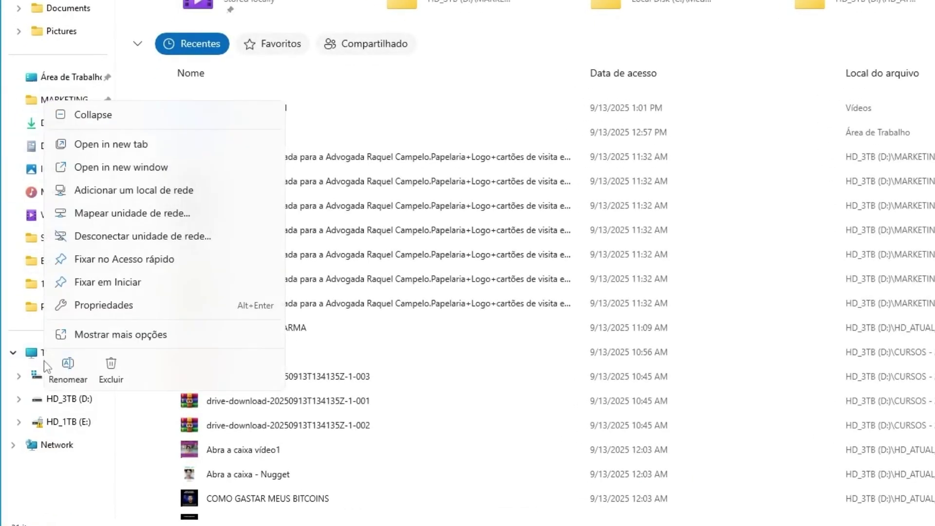
{"action": "left_click", "coordinate": [122, 306]}
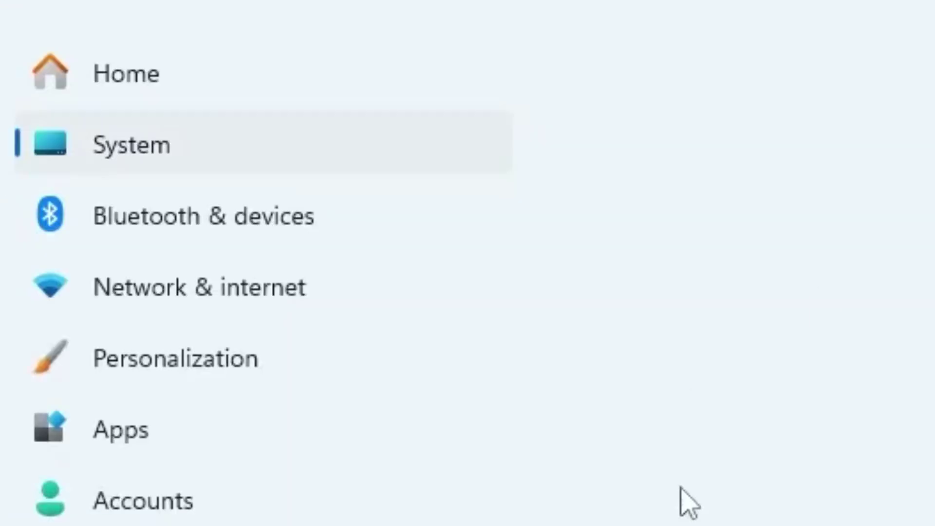
Go to Bluetooth & devices > Devices and expand 2.4G Wireless Receiver to show Remove this device
{"action": "left_click", "coordinate": [43, 233]}
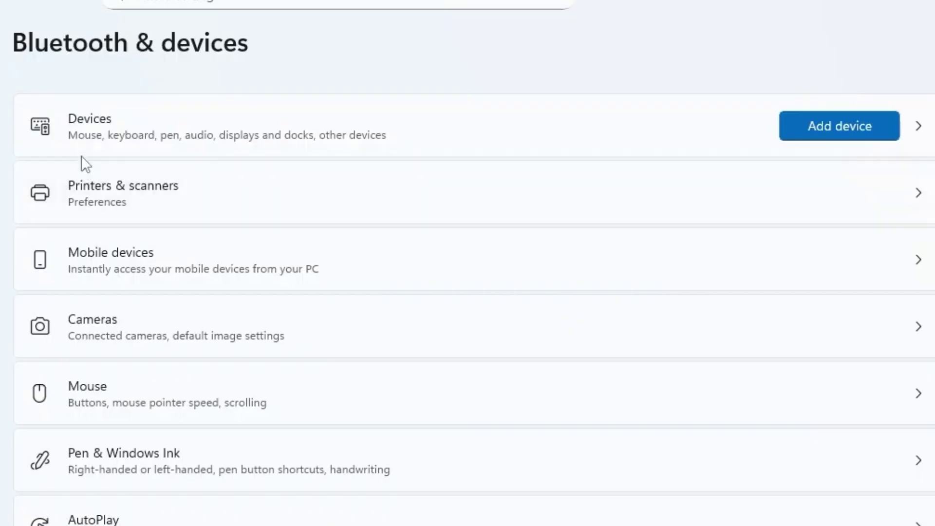
{"action": "left_click", "coordinate": [52, 129]}
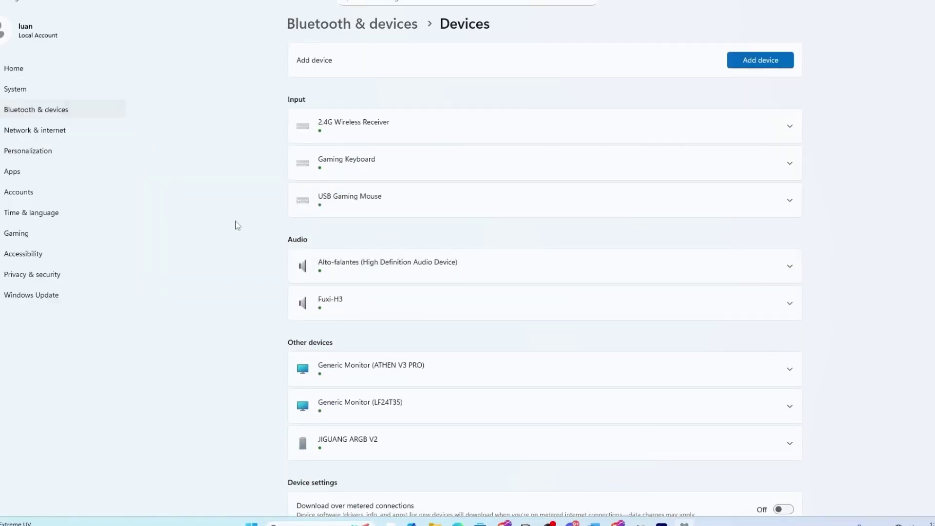
{"action": "scroll", "coordinate": [536, 209], "scroll_direction": "down", "scroll_amount": 4}
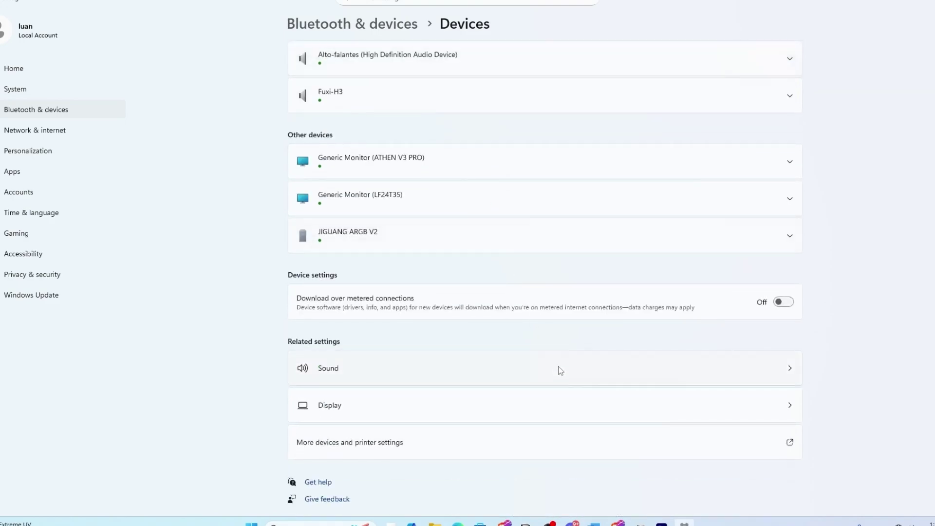
{"action": "scroll", "coordinate": [557, 373], "scroll_direction": "up", "scroll_amount": 4}
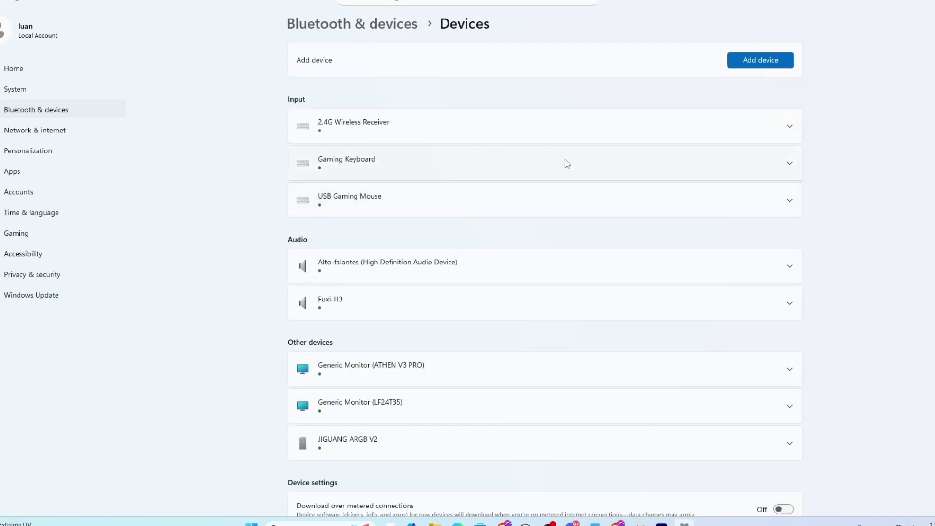
{"action": "left_click", "coordinate": [788, 129]}
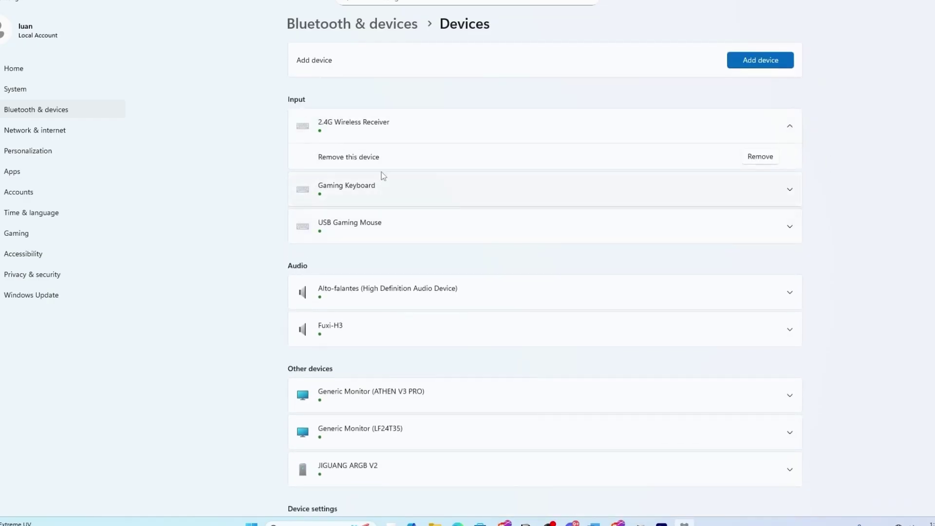